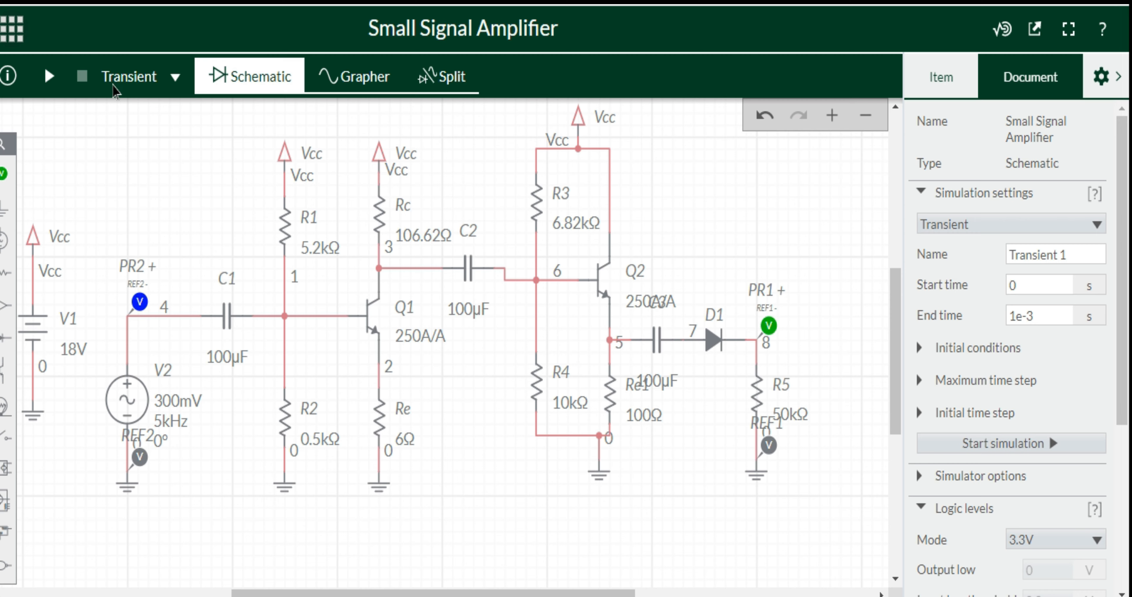
# Run the transient simulation and examine the PR2 input and PR1 output waveforms.
pyautogui.click(49, 77)
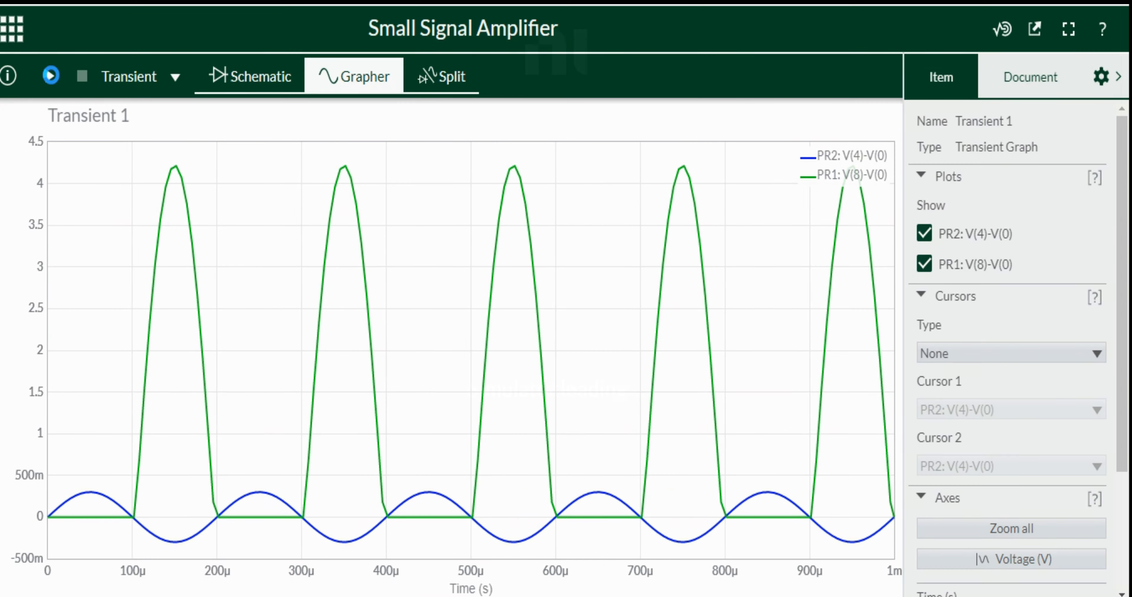
pyautogui.moveTo(60, 515)
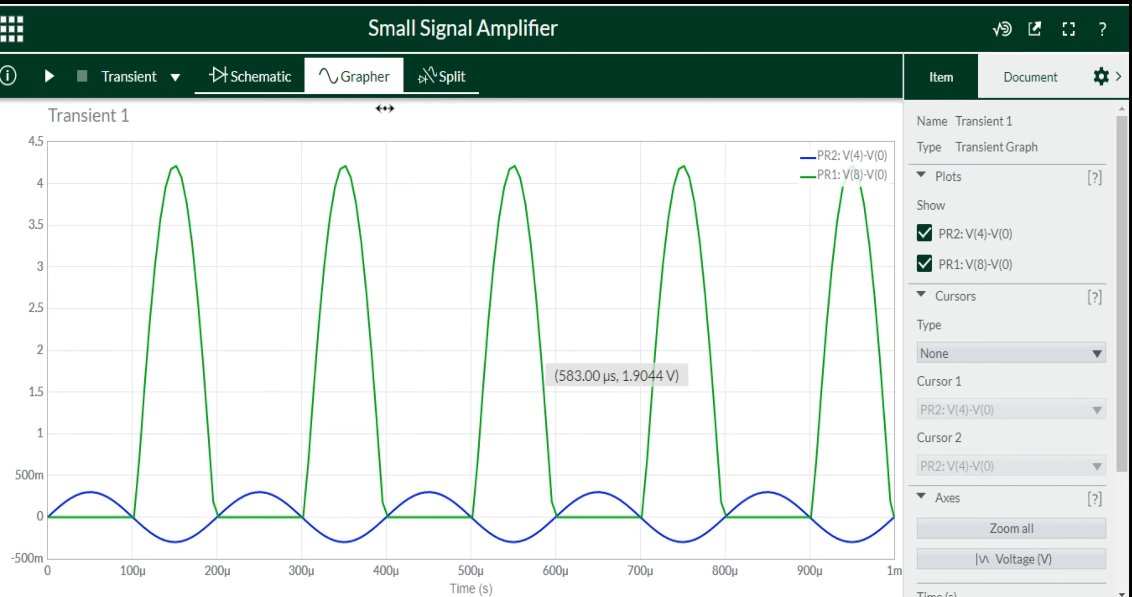
pyautogui.click(248, 72)
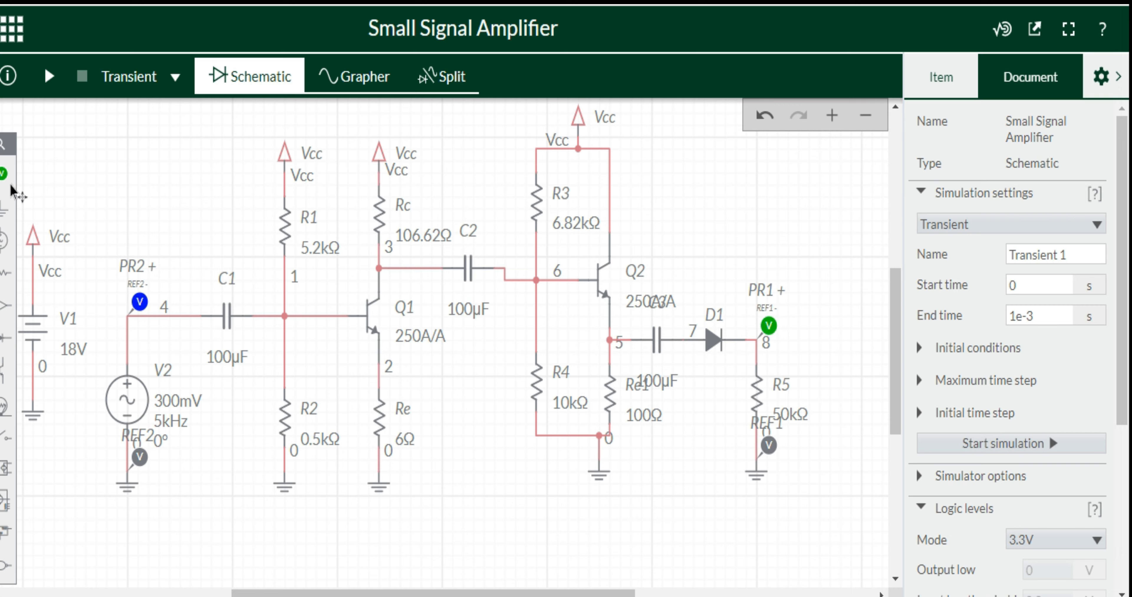
# Place a voltage probe on the wire between C2 and the base of Q2, with its voltage reference below Re.
pyautogui.click(4, 174)
pyautogui.click(62, 222)
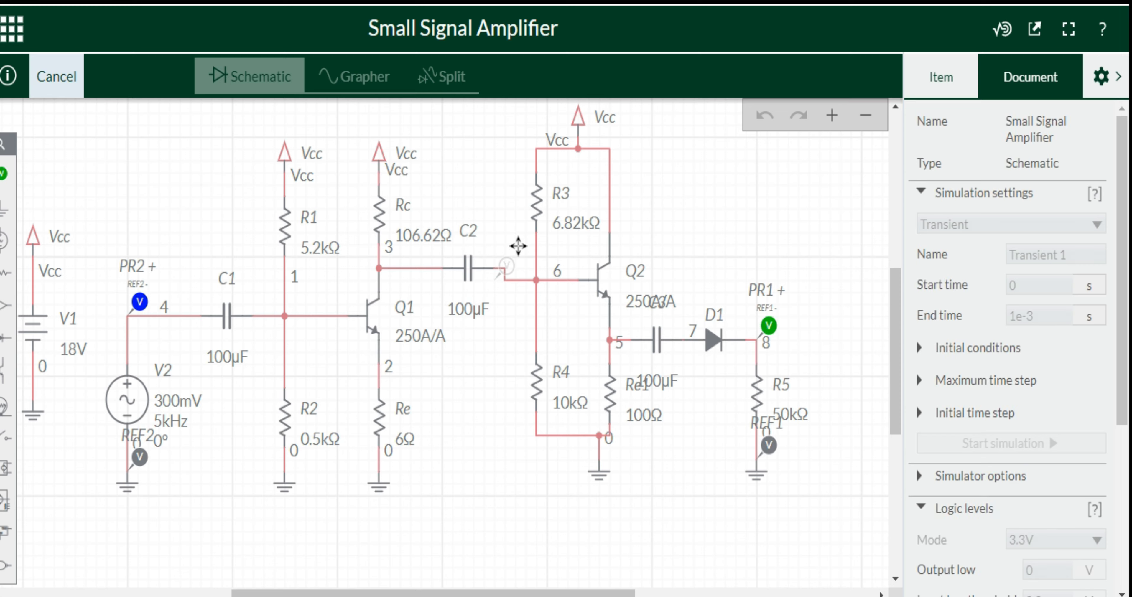
pyautogui.click(514, 256)
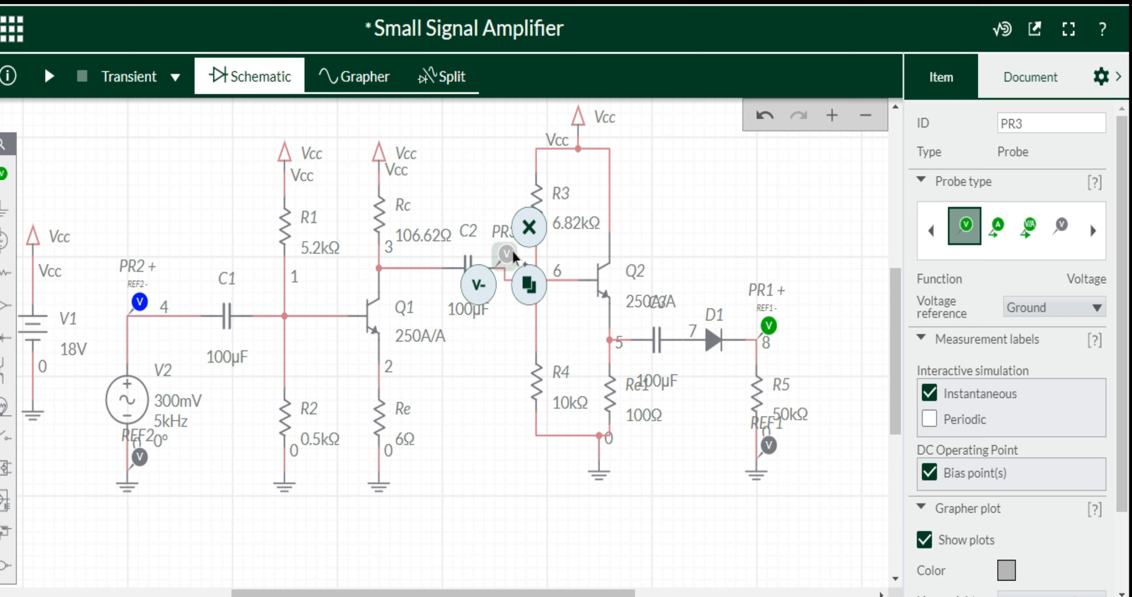
pyautogui.click(482, 301)
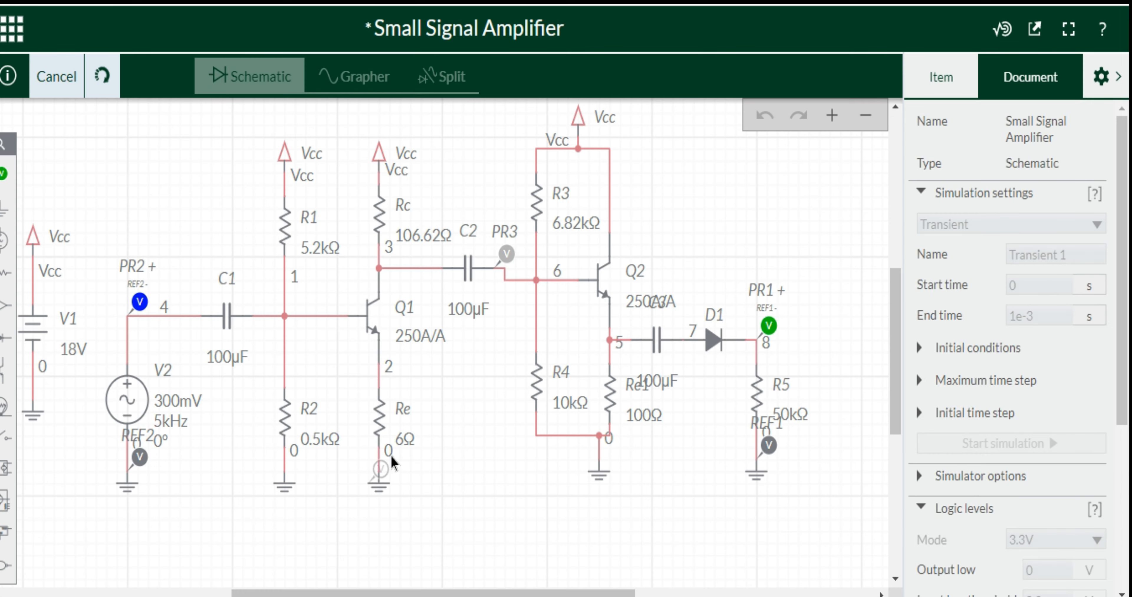
pyautogui.click(397, 441)
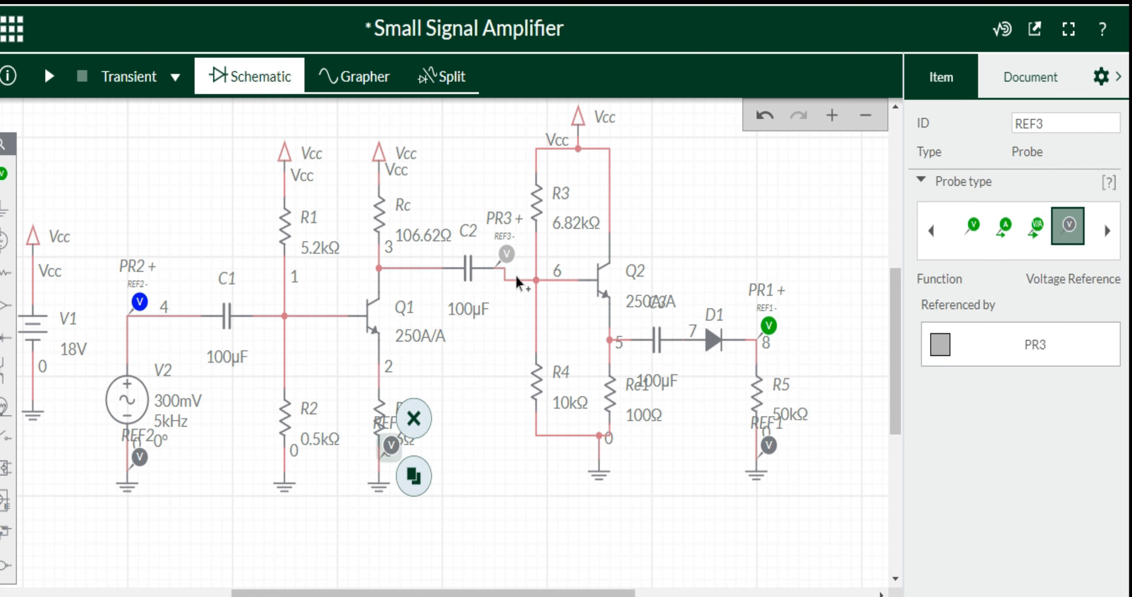
pyautogui.moveTo(515, 276); pyautogui.dragTo(517, 276)
pyautogui.click(519, 255)
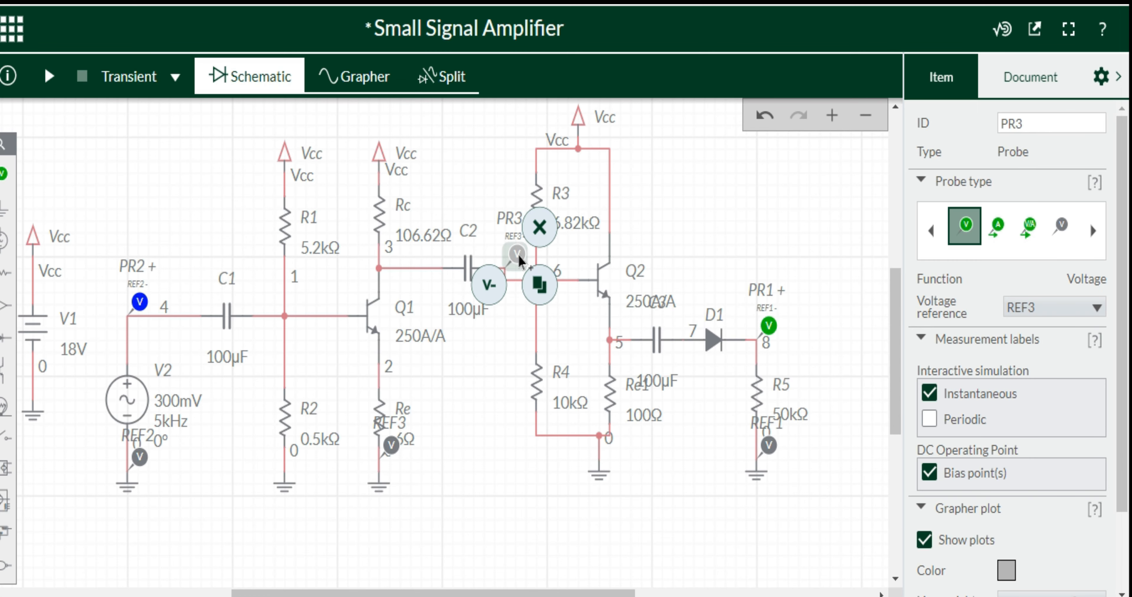
pyautogui.click(466, 386)
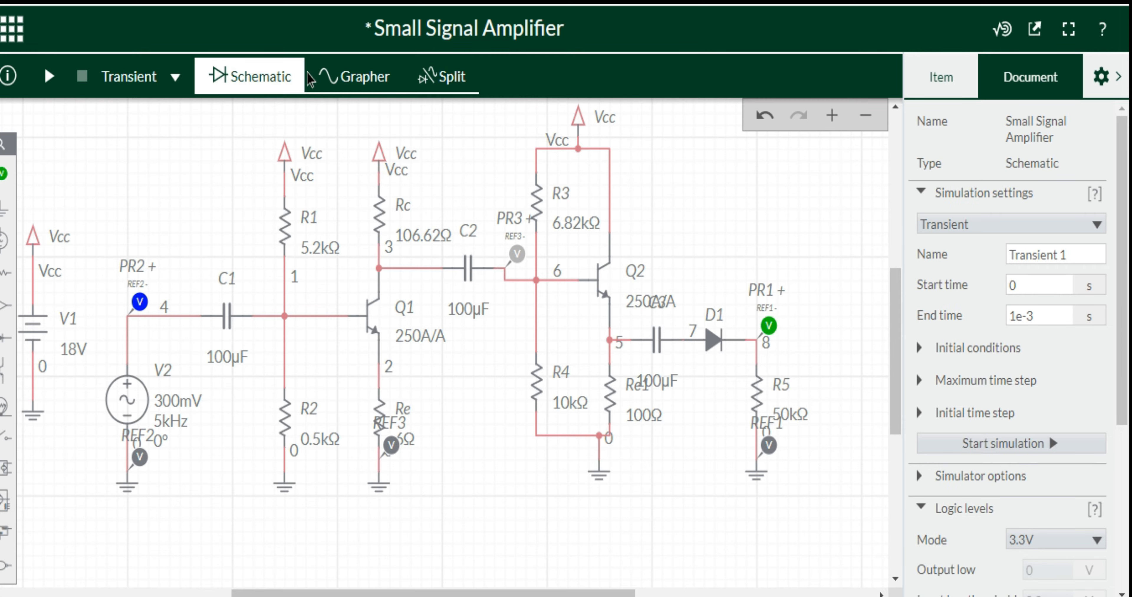
# Run the transient simulation and compare the three probe plots by toggling PR1 and PR3, leaving PR1 hidden.
pyautogui.click(54, 78)
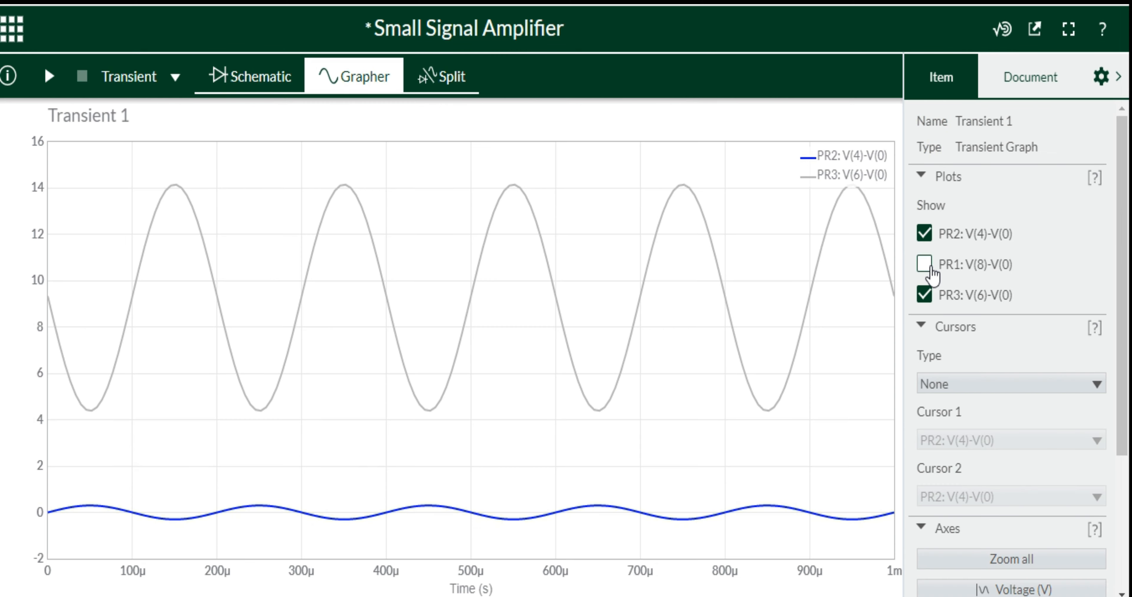
pyautogui.click(925, 265)
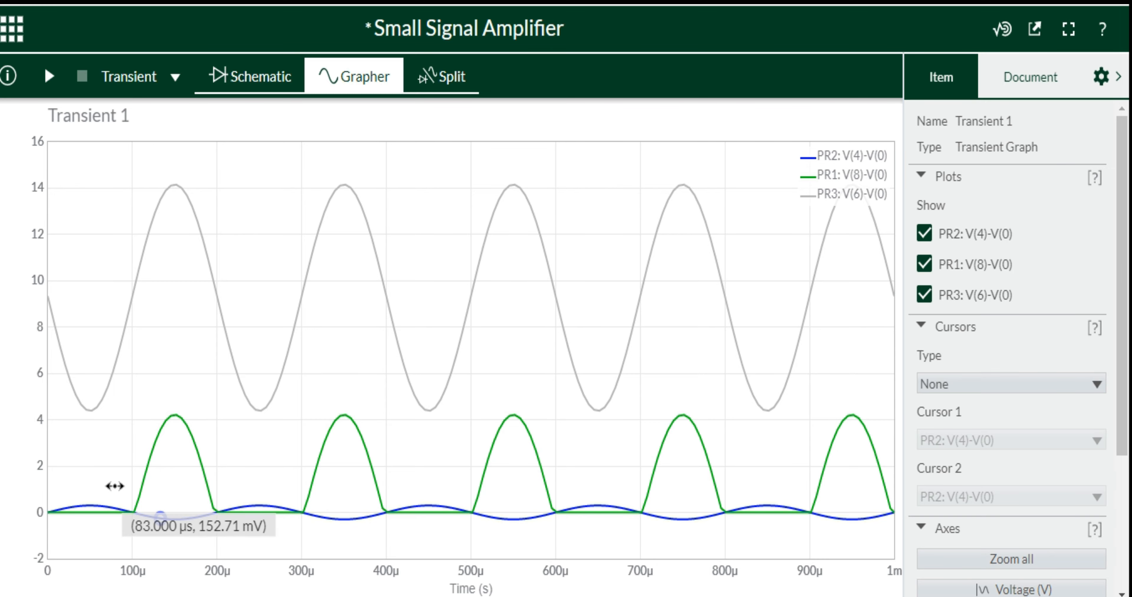
pyautogui.click(924, 295)
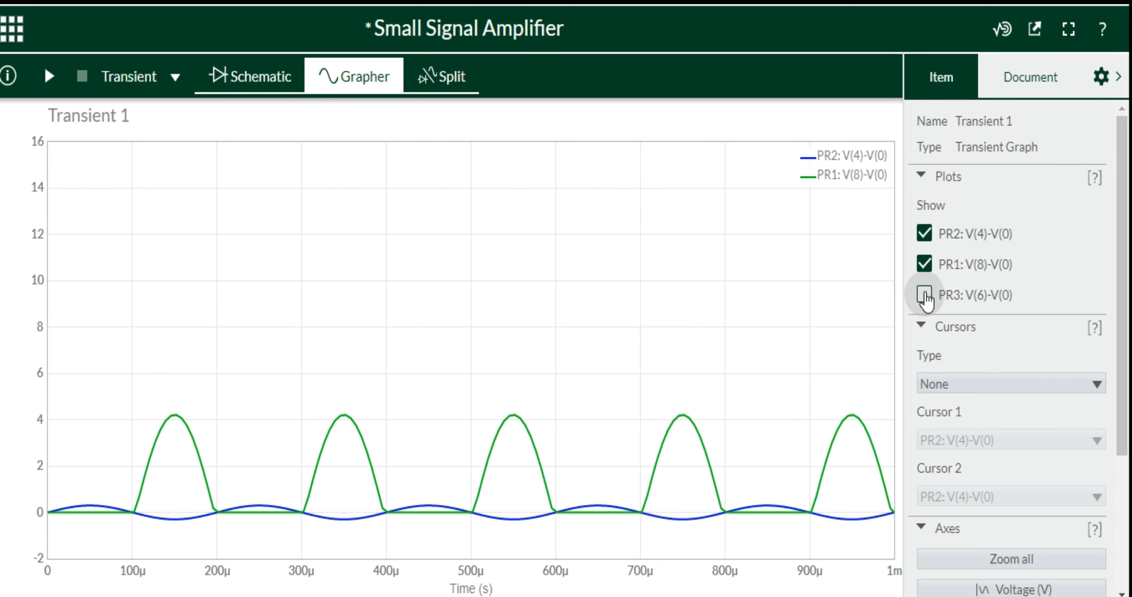
pyautogui.click(925, 294)
pyautogui.click(923, 266)
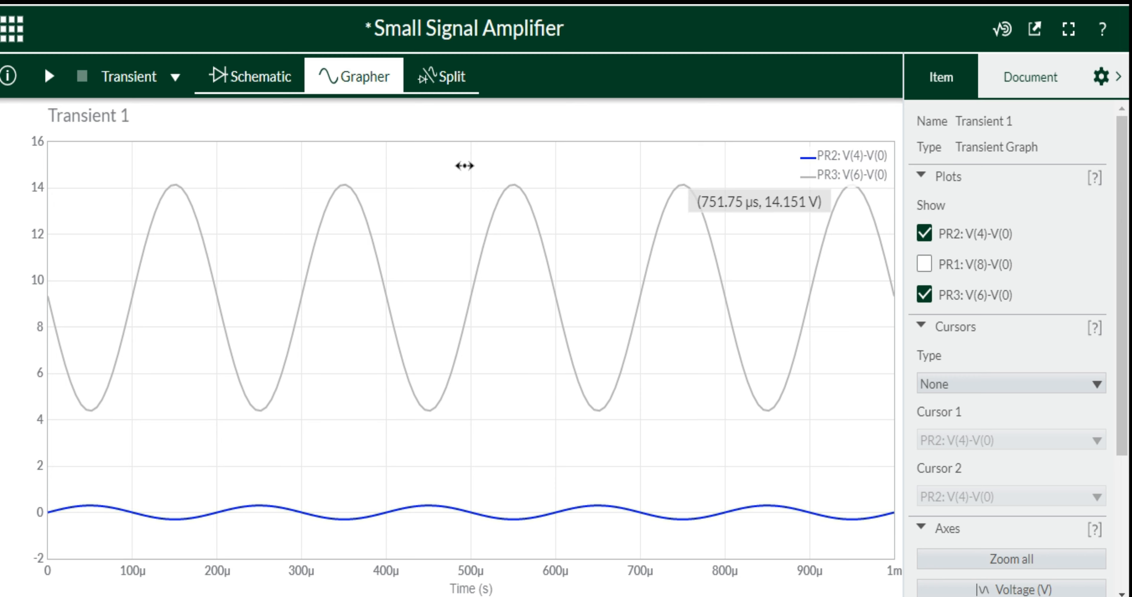
# Rerun the transient simulation and display only the PR2 and PR3 plots.
pyautogui.click(49, 77)
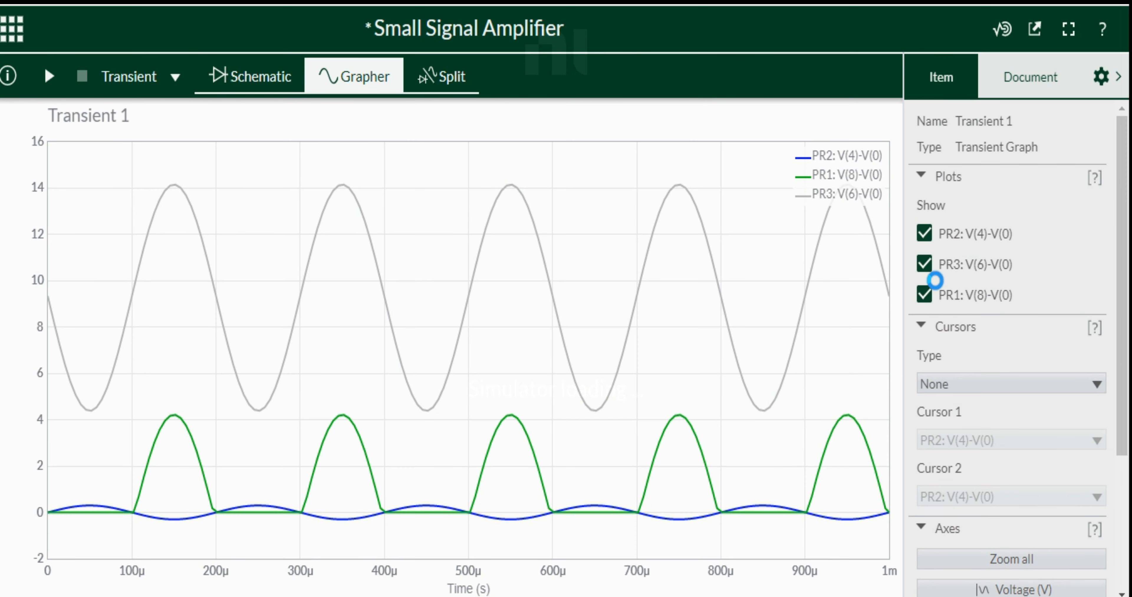
pyautogui.click(925, 264)
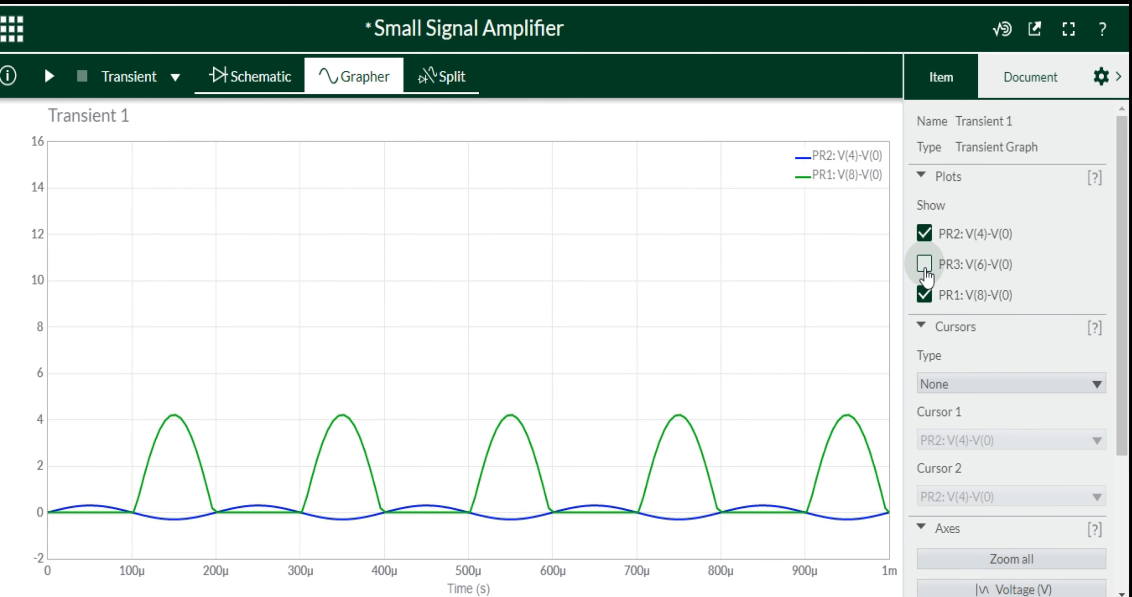
pyautogui.click(925, 264)
pyautogui.click(925, 296)
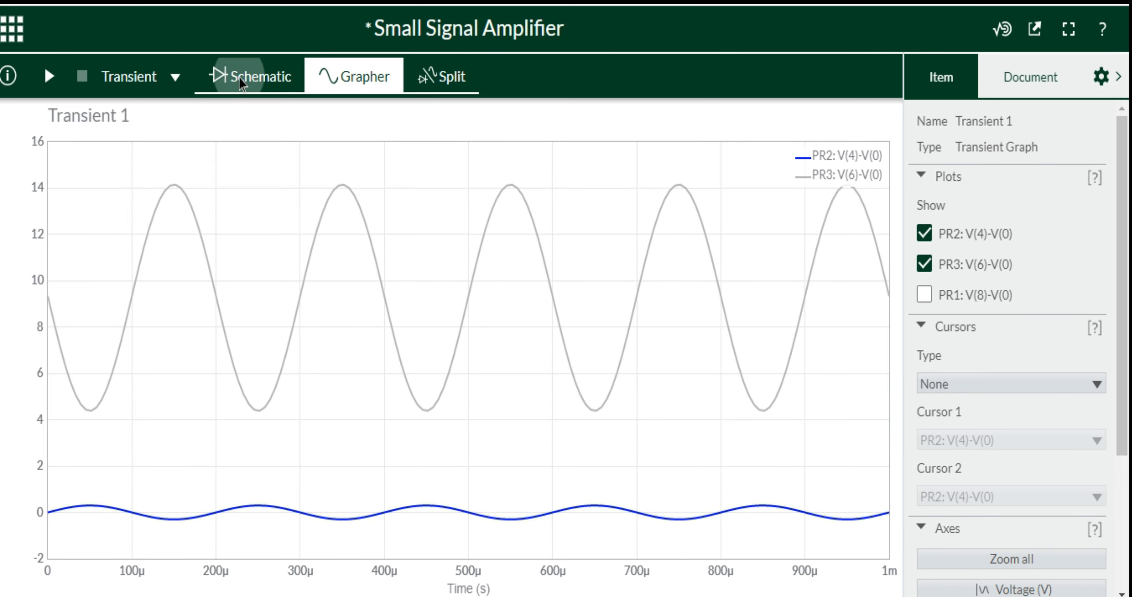
# Delete probe PR1 from the node between D1 and R5, and rerun the transient simulation.
pyautogui.click(249, 82)
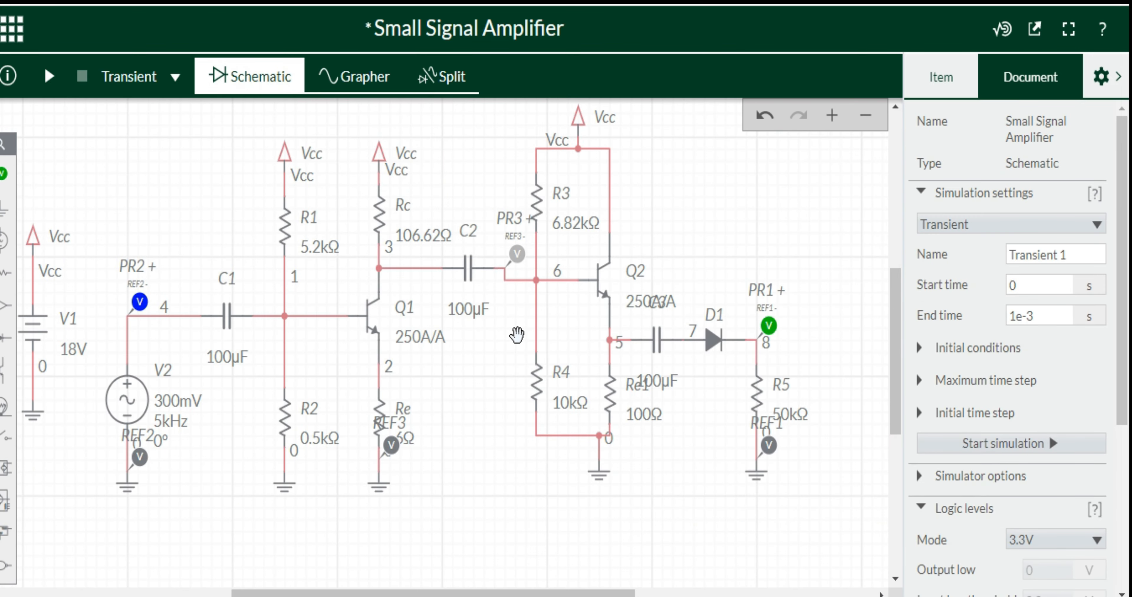
pyautogui.click(769, 326)
pyautogui.click(779, 308)
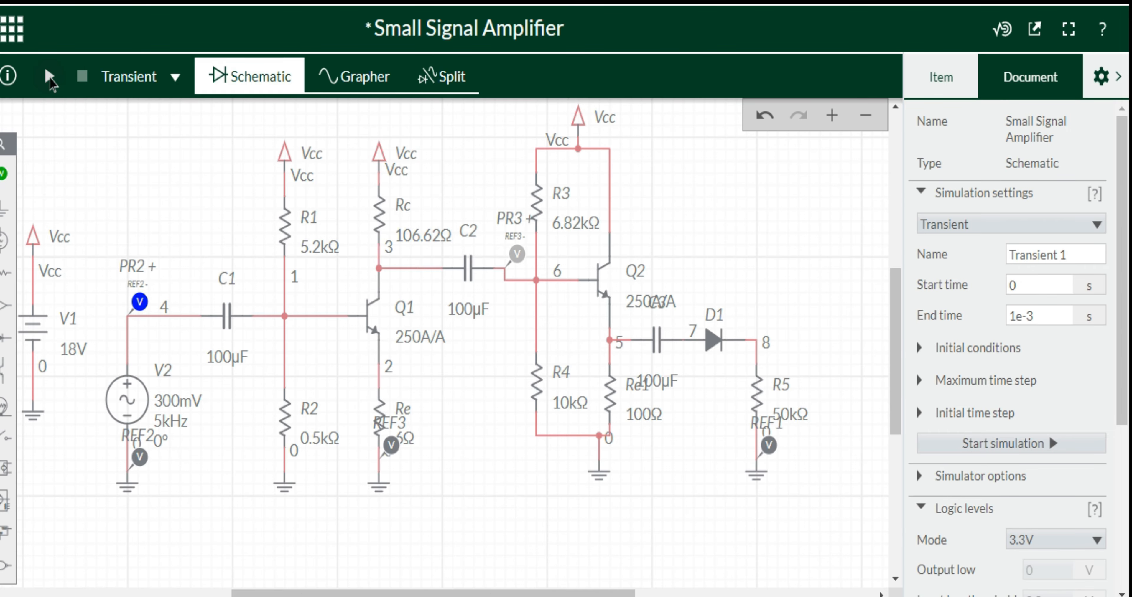
pyautogui.click(50, 77)
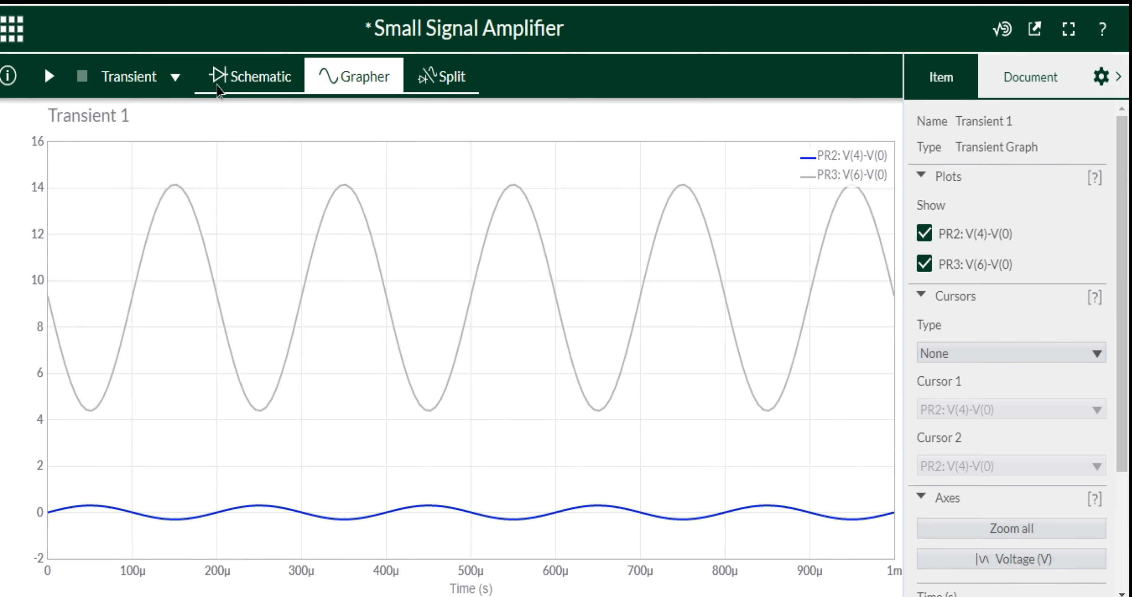
# Try to move probe PR3 to the input side of diode D1 and simulate its voltage.
pyautogui.click(237, 77)
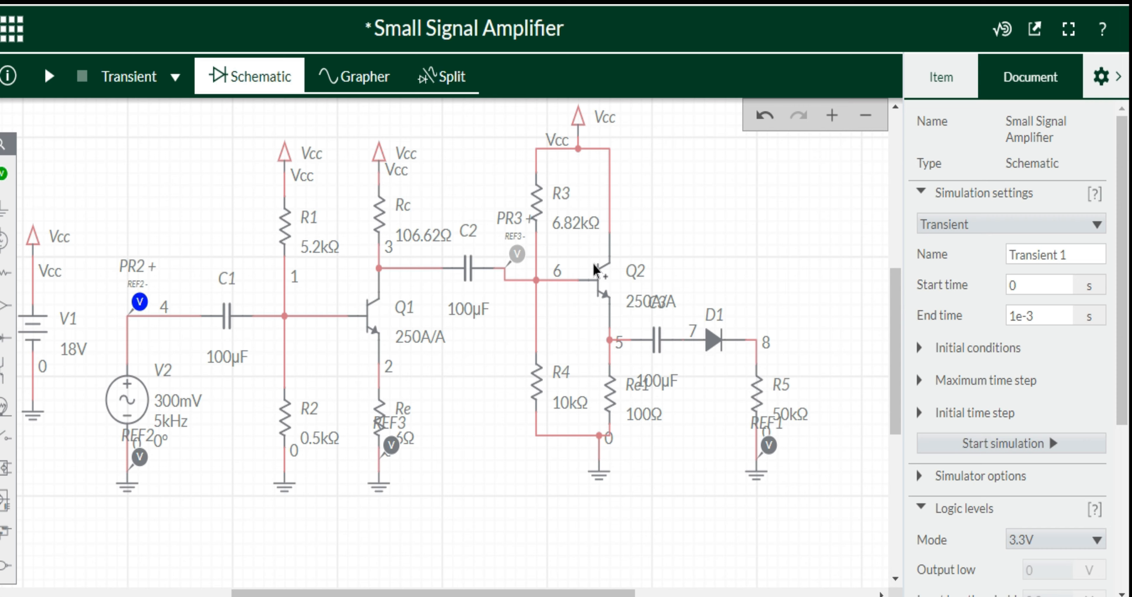
pyautogui.moveTo(593, 264); pyautogui.dragTo(704, 324)
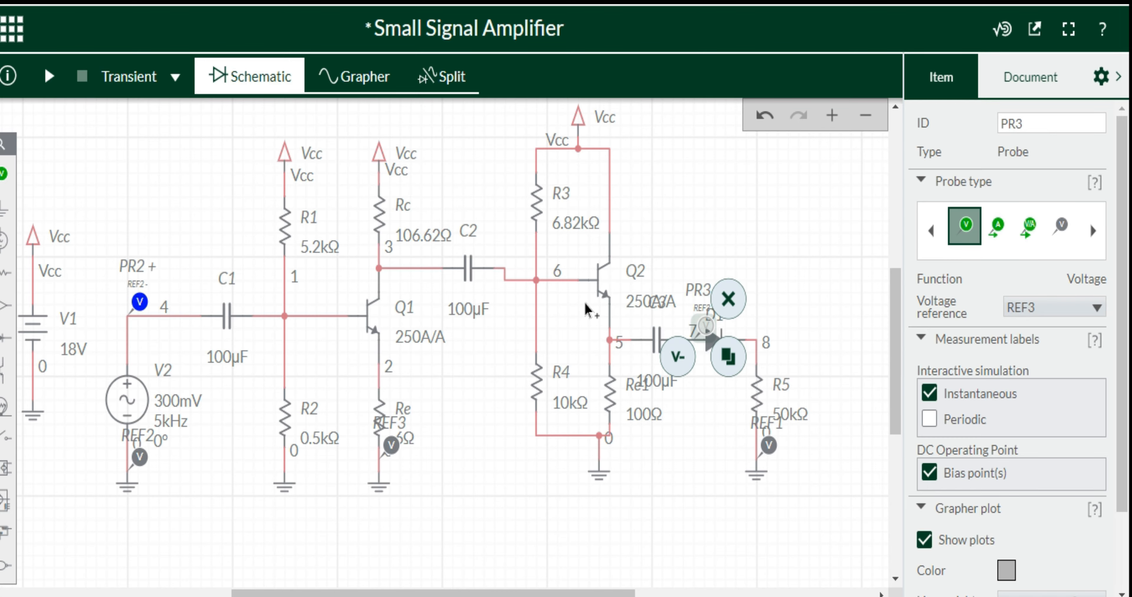
pyautogui.click(49, 77)
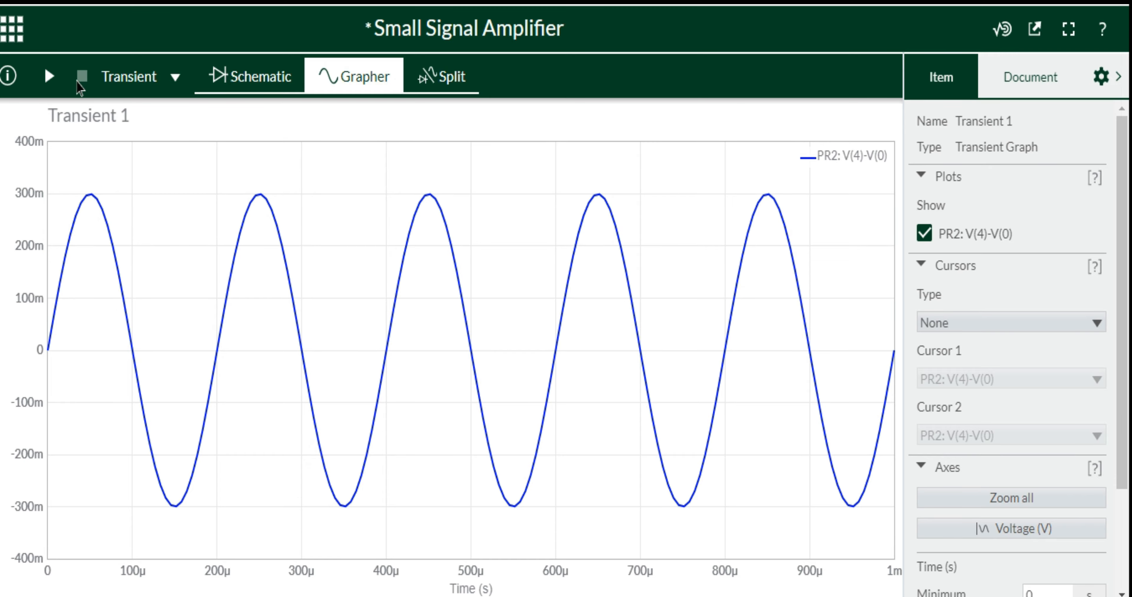
# Reposition probe PR3 onto the wire between C3 and D1, and rerun the transient simulation.
pyautogui.click(226, 79)
pyautogui.click(715, 320)
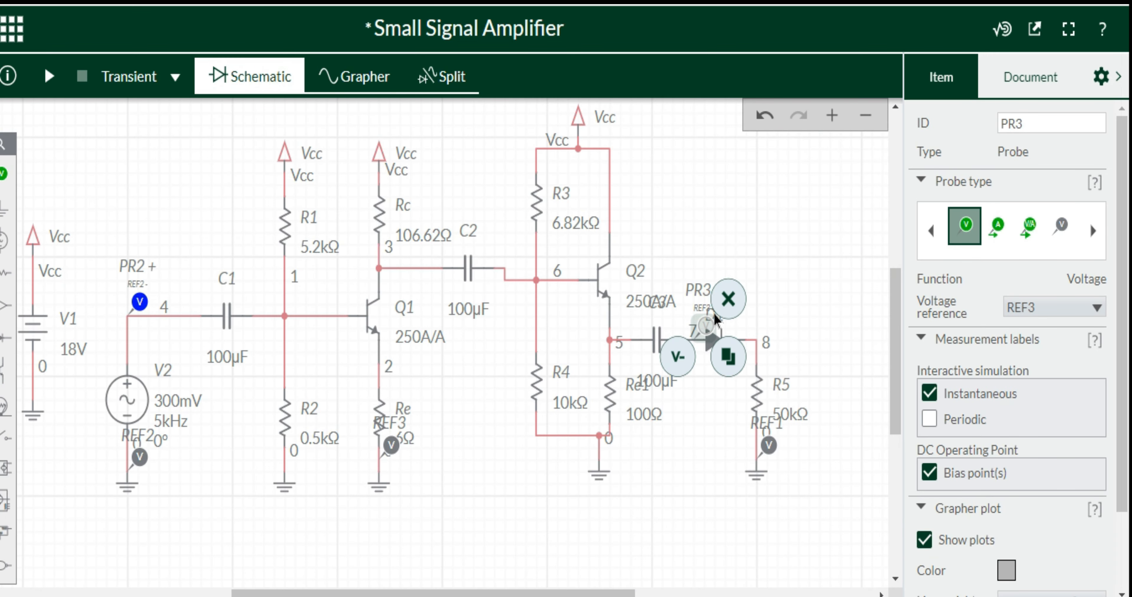
pyautogui.moveTo(699, 316)
pyautogui.mouseDown()
pyautogui.moveTo(694, 283)
pyautogui.moveTo(689, 332)
pyautogui.mouseUp()
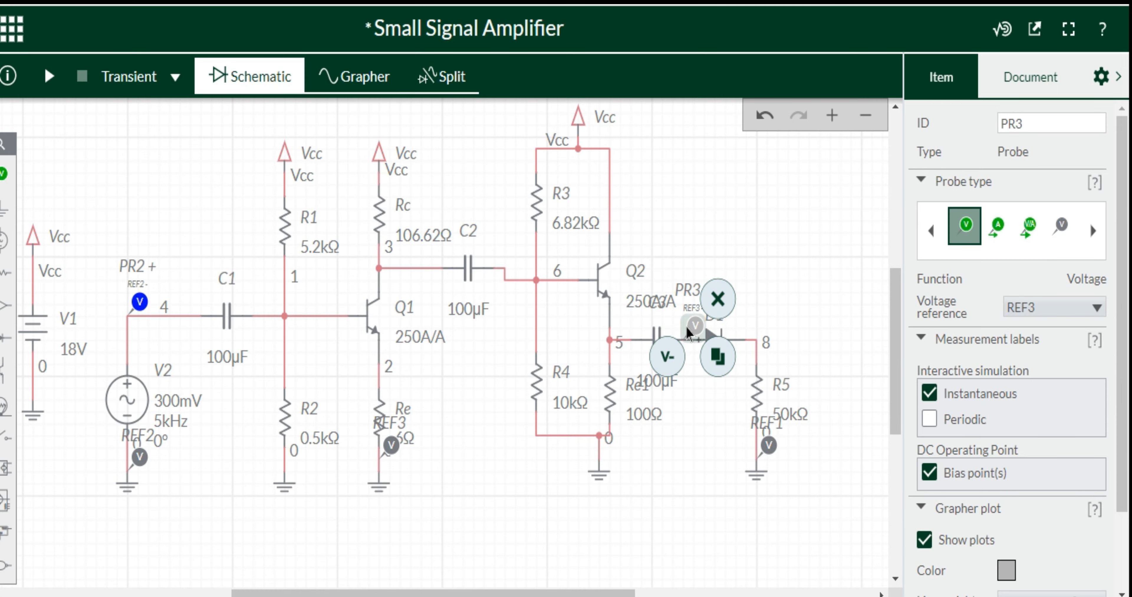
pyautogui.click(49, 77)
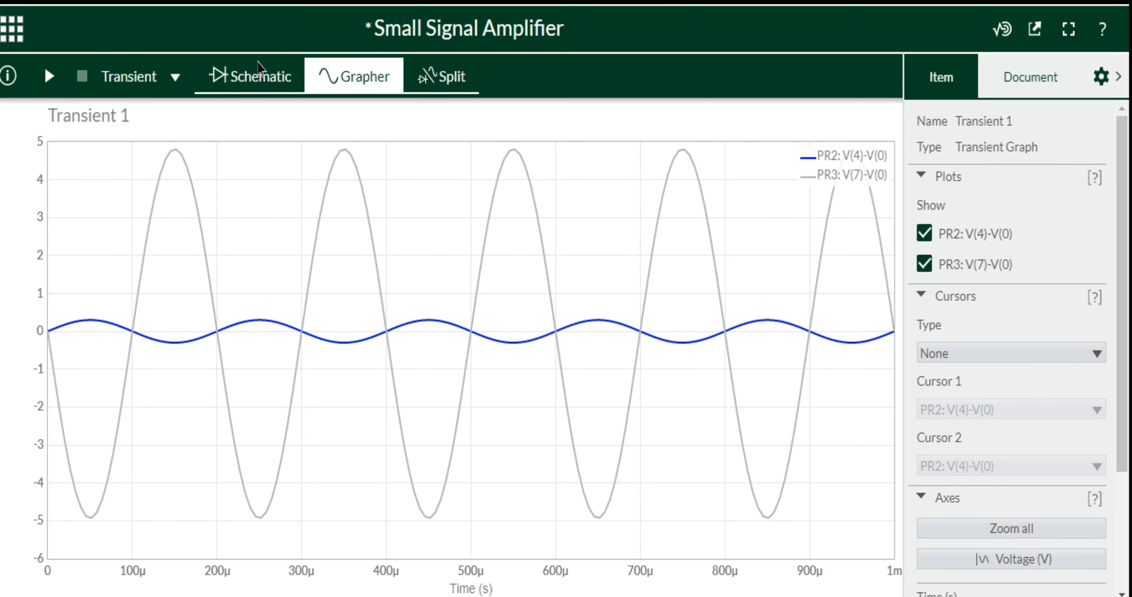
# Place a voltage probe on the node between D1 and R5, and start the transient simulation.
pyautogui.click(235, 84)
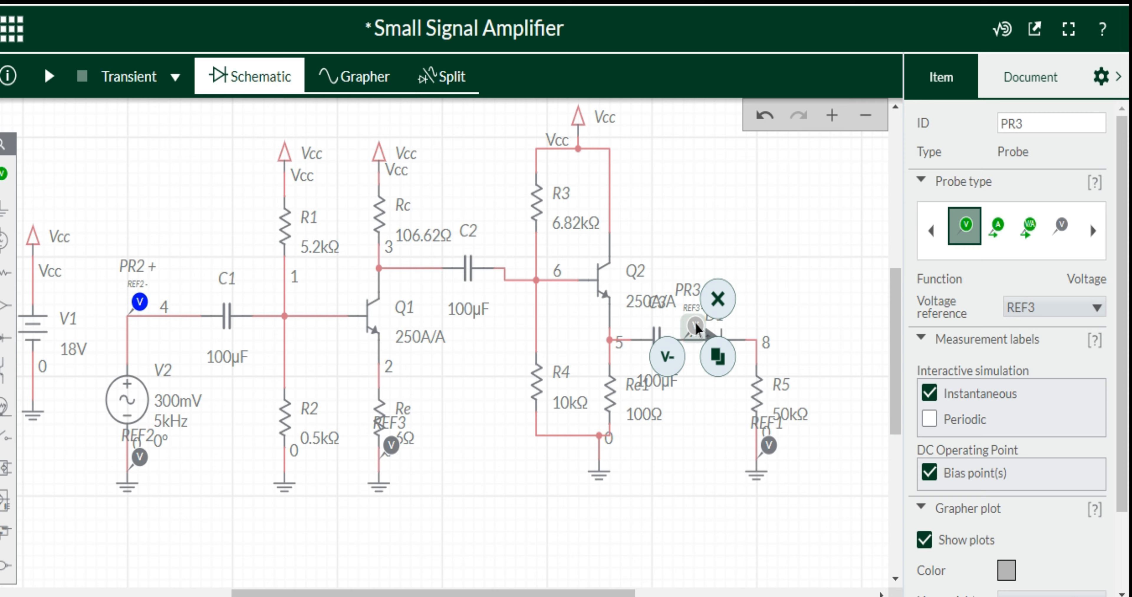
pyautogui.moveTo(708, 323); pyautogui.dragTo(682, 333)
pyautogui.click(6, 173)
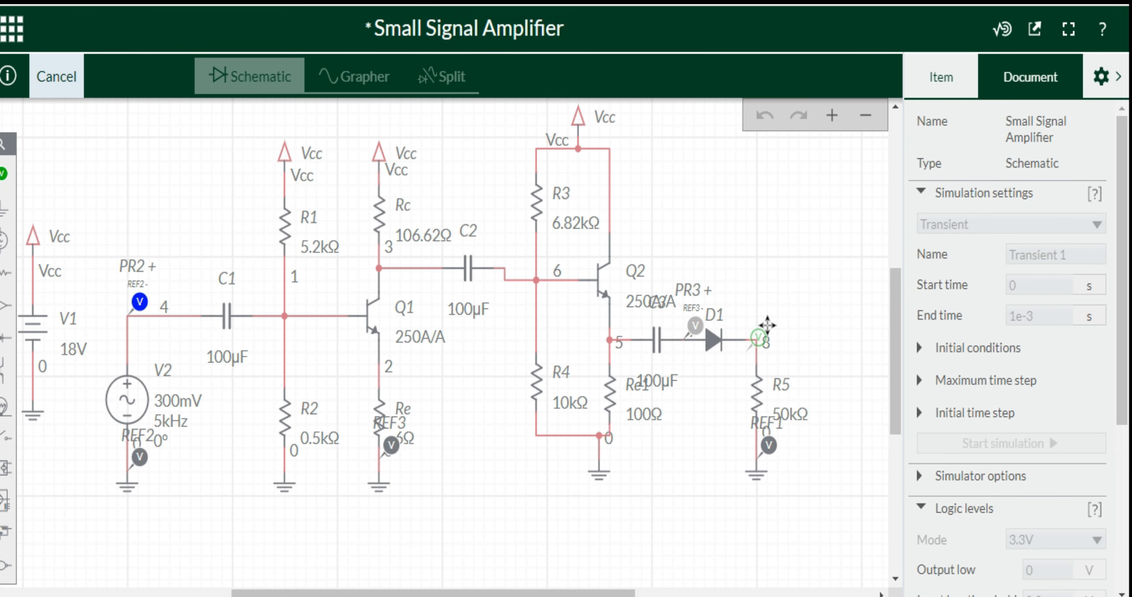
pyautogui.click(771, 323)
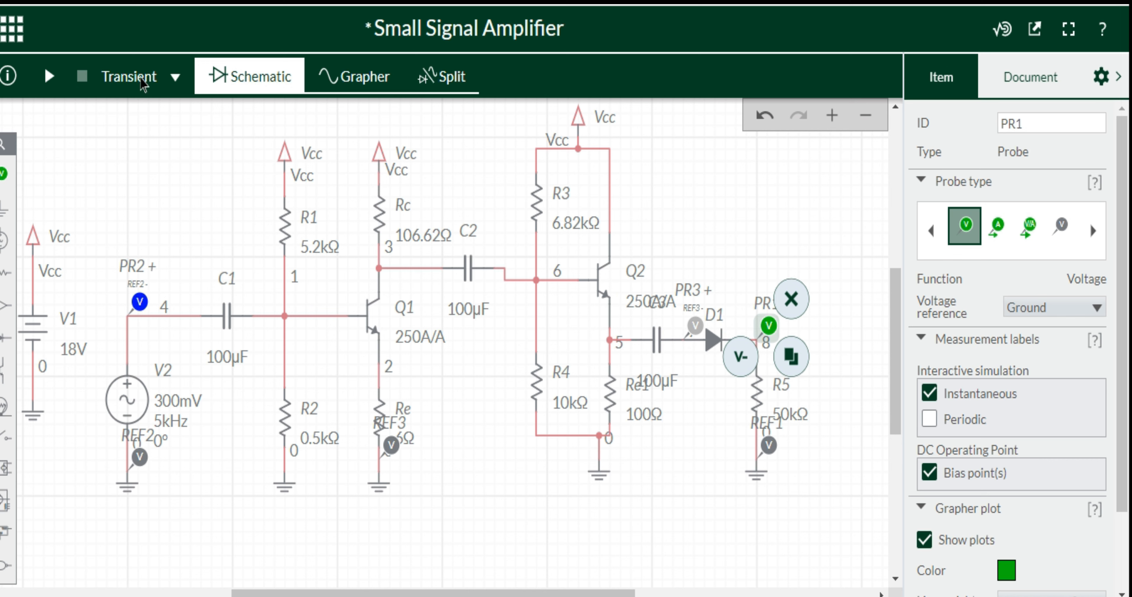
pyautogui.click(49, 78)
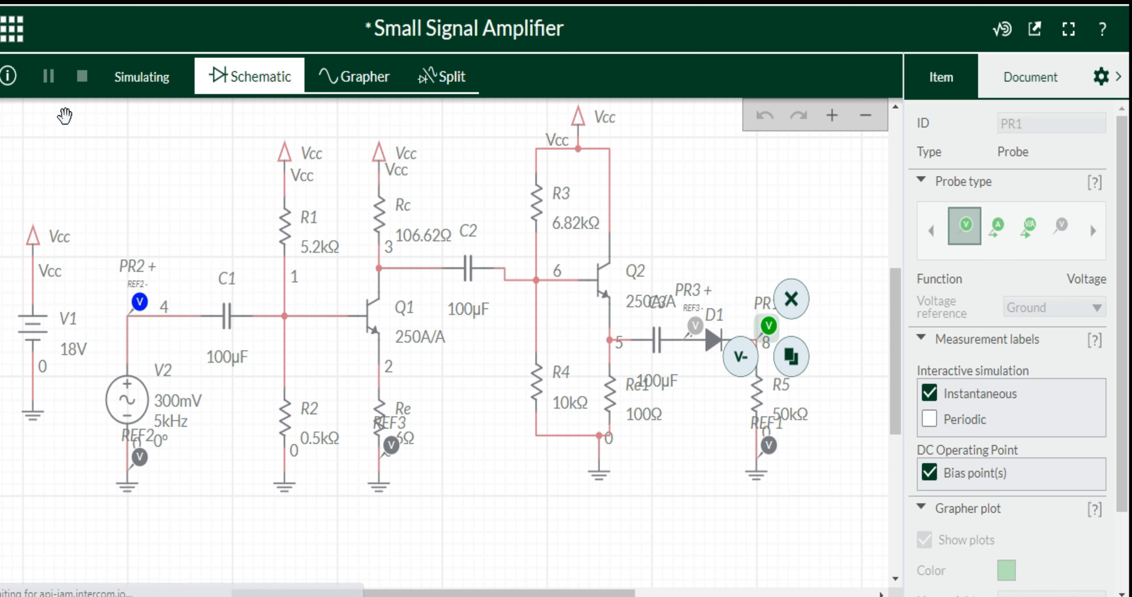